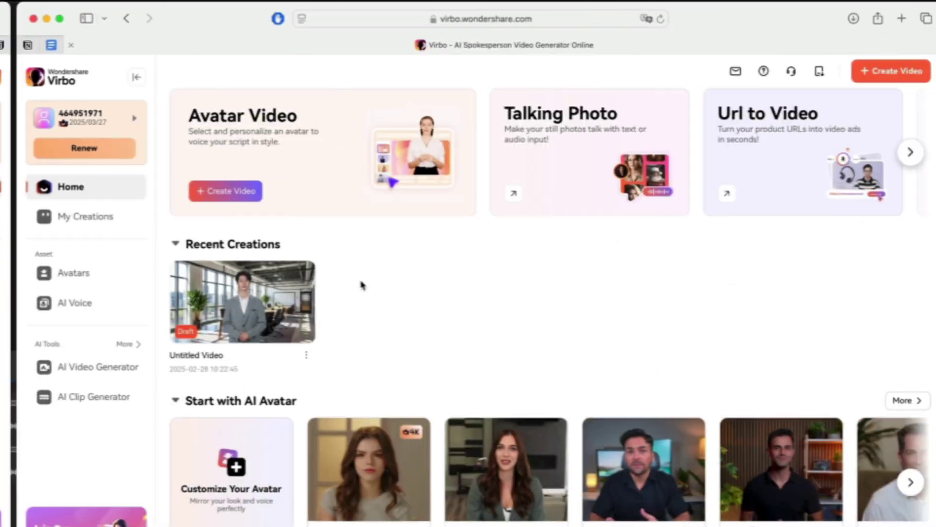
Step: Collapse the Recent Creations section and browse the home page's AI avatars
{"action": "left_click", "coordinate": [252, 229]}
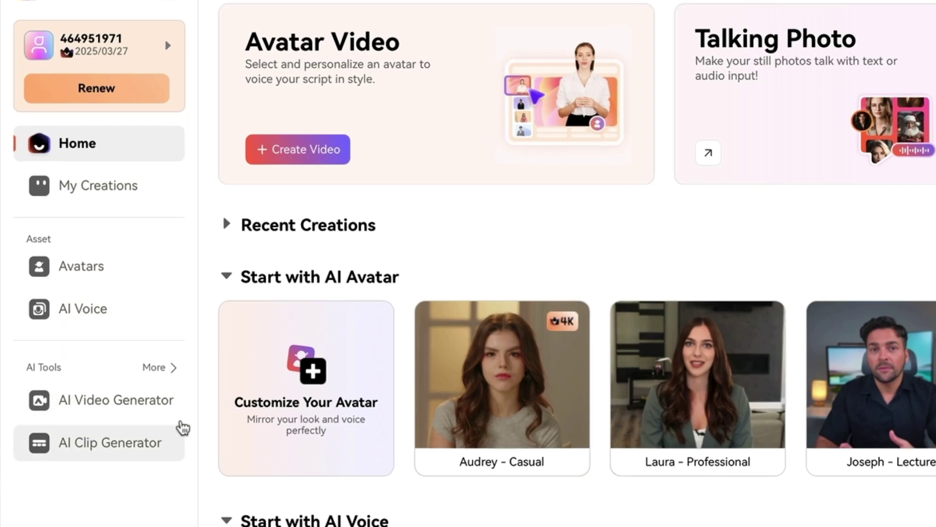
{"action": "left_click", "coordinate": [166, 396]}
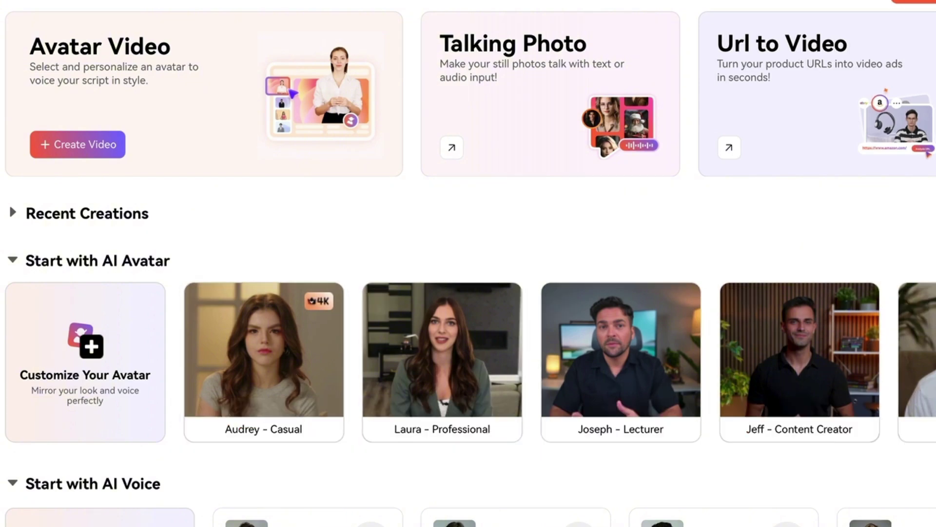
{"action": "left_click", "coordinate": [922, 365]}
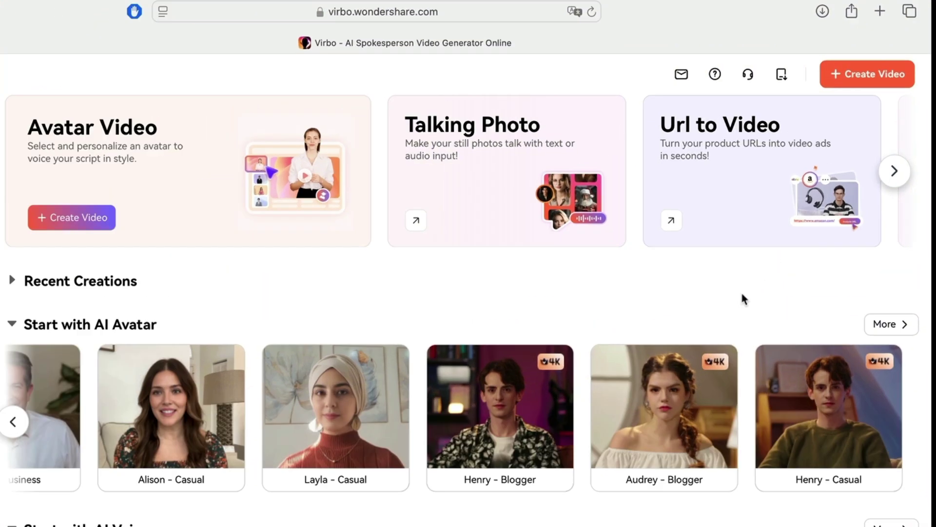
Step: Create a new 16:9 video and choose the Laura - Professional avatar
{"action": "left_click", "coordinate": [891, 72]}
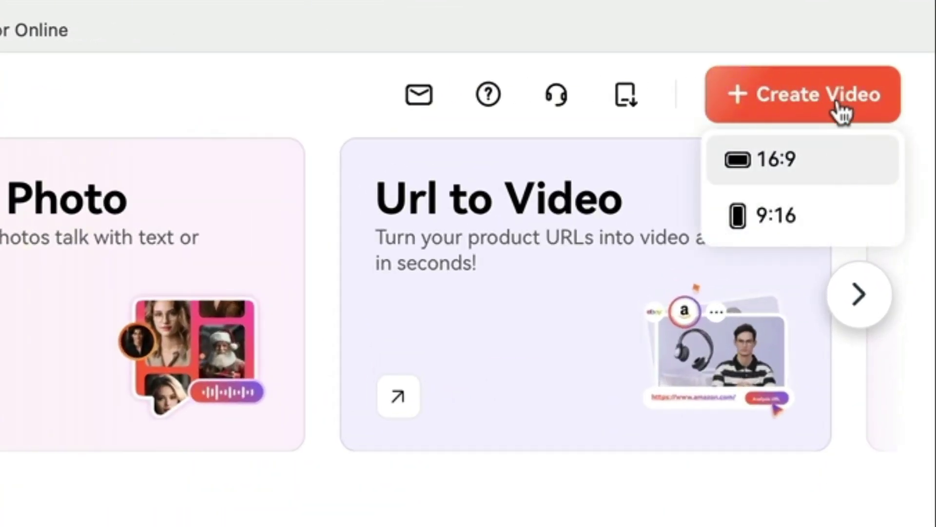
{"action": "left_click", "coordinate": [837, 169]}
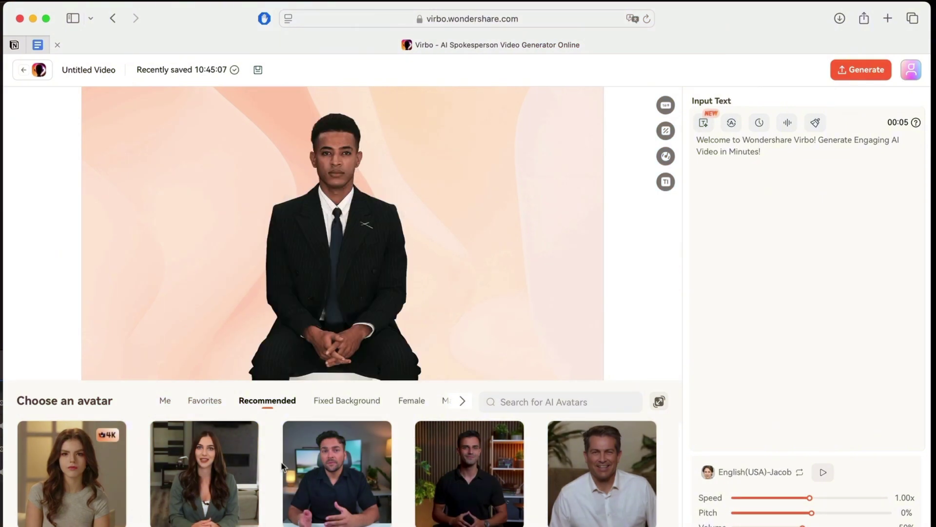
{"action": "scroll", "coordinate": [281, 463], "scroll_direction": "down", "scroll_amount": 6}
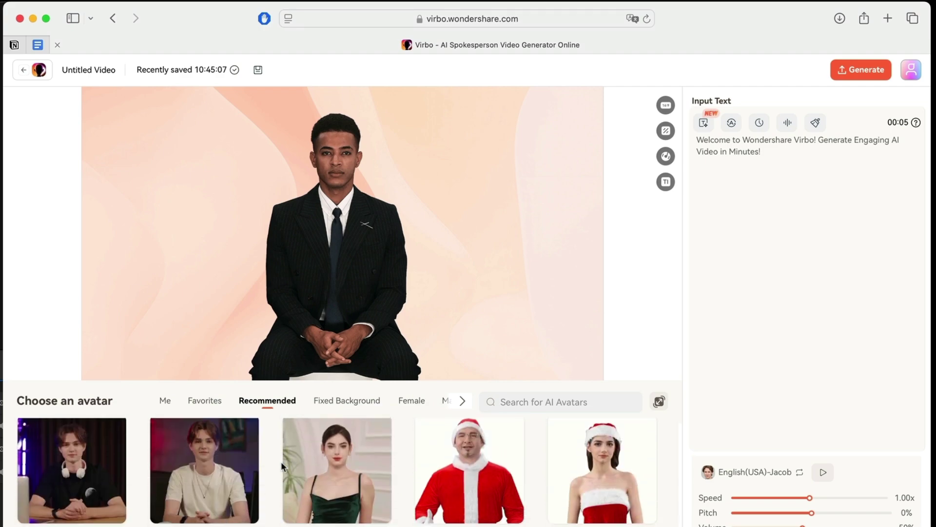
{"action": "scroll", "coordinate": [282, 463], "scroll_direction": "up", "scroll_amount": 4}
{"action": "left_click", "coordinate": [325, 427]}
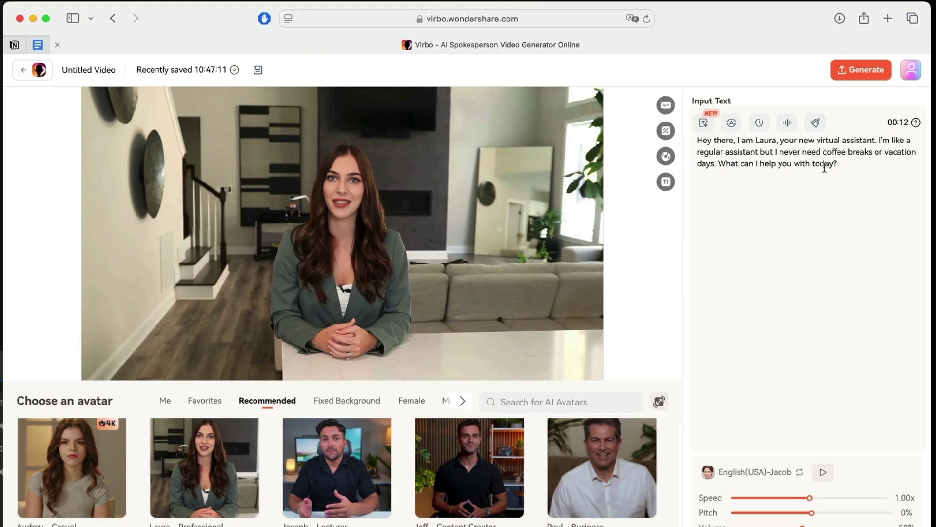
Step: Audition the Dorothy voice and set the video's voiceover to Serena
{"action": "left_click", "coordinate": [759, 472]}
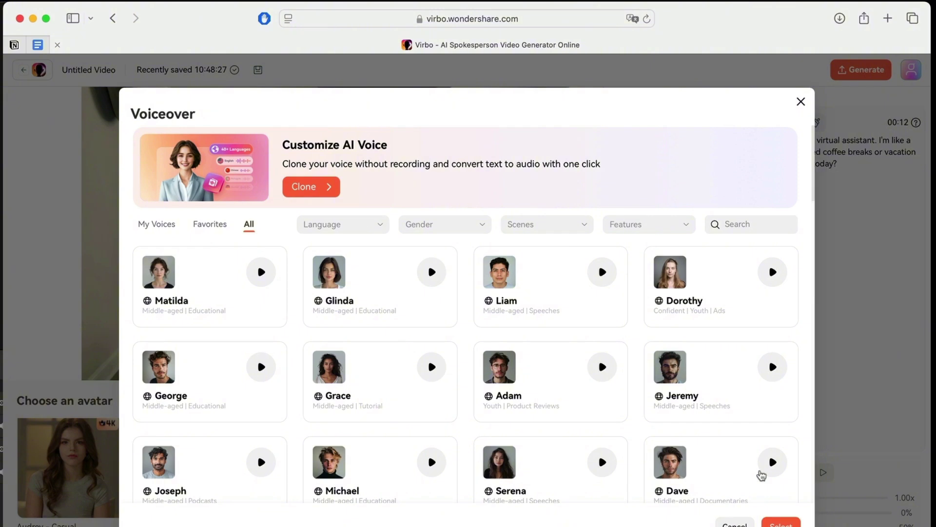
{"action": "left_click", "coordinate": [774, 277]}
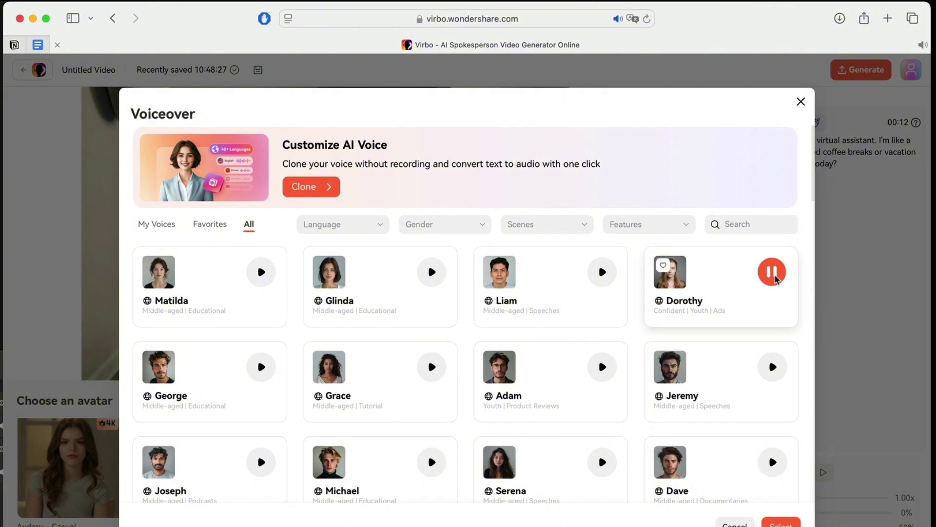
{"action": "left_click", "coordinate": [772, 273]}
{"action": "scroll", "coordinate": [564, 370], "scroll_direction": "down", "scroll_amount": 2}
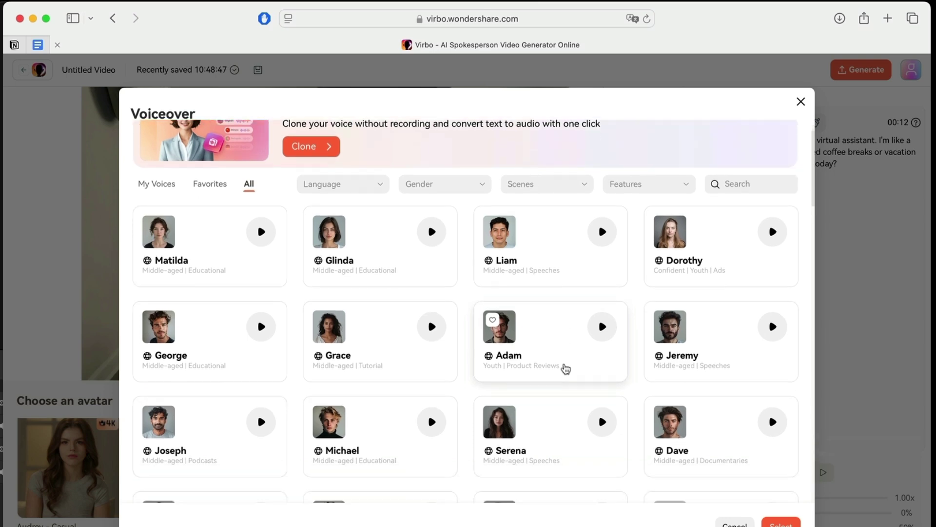
{"action": "scroll", "coordinate": [566, 369], "scroll_direction": "down", "scroll_amount": 2}
{"action": "left_click", "coordinate": [602, 372]}
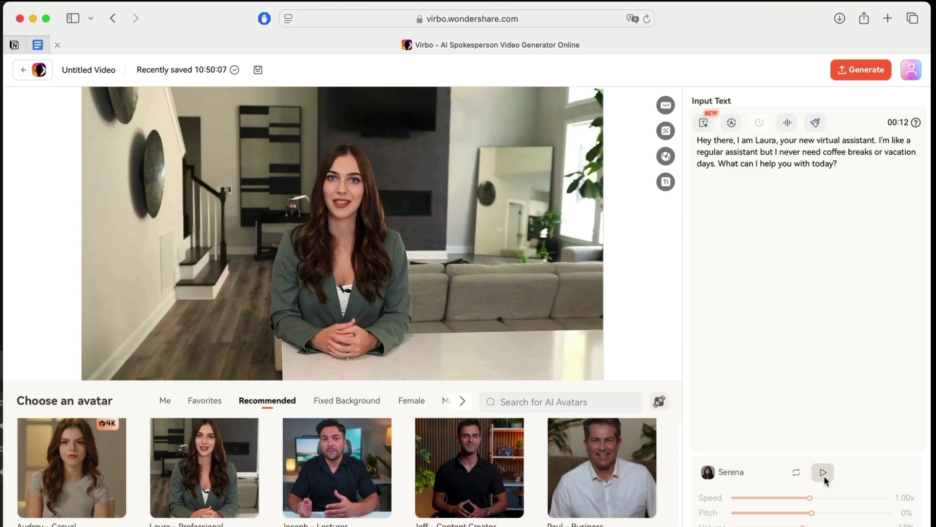
Step: Listen to the Serena voice reading the script and play the generated Laura video
{"action": "left_click", "coordinate": [824, 473]}
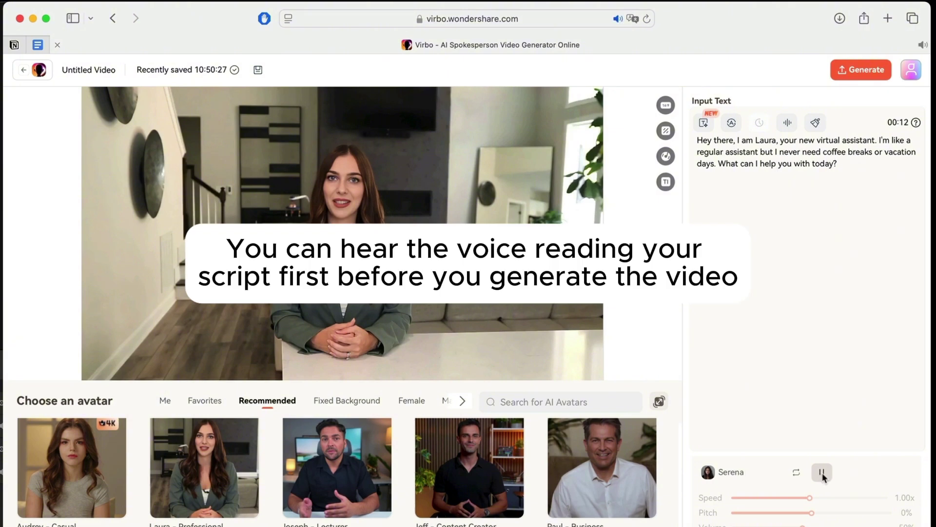
{"action": "left_click", "coordinate": [822, 474]}
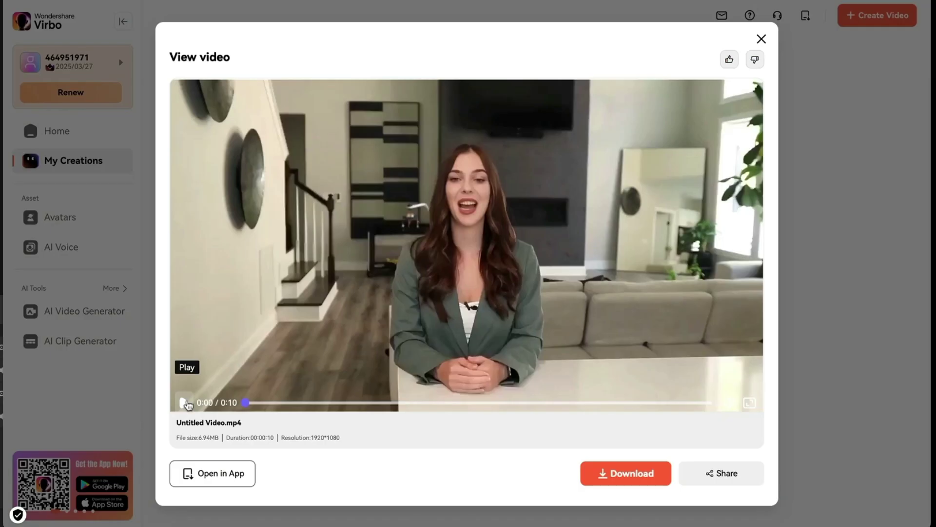
{"action": "left_click", "coordinate": [184, 402]}
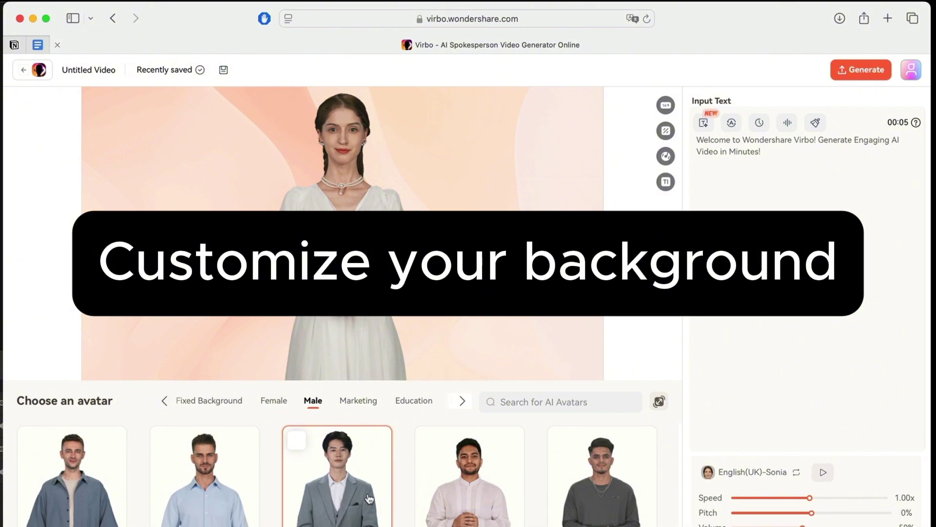
Step: Choose the male avatar in the grey suit and replace the background with an uploaded bathroom image
{"action": "left_click", "coordinate": [369, 498]}
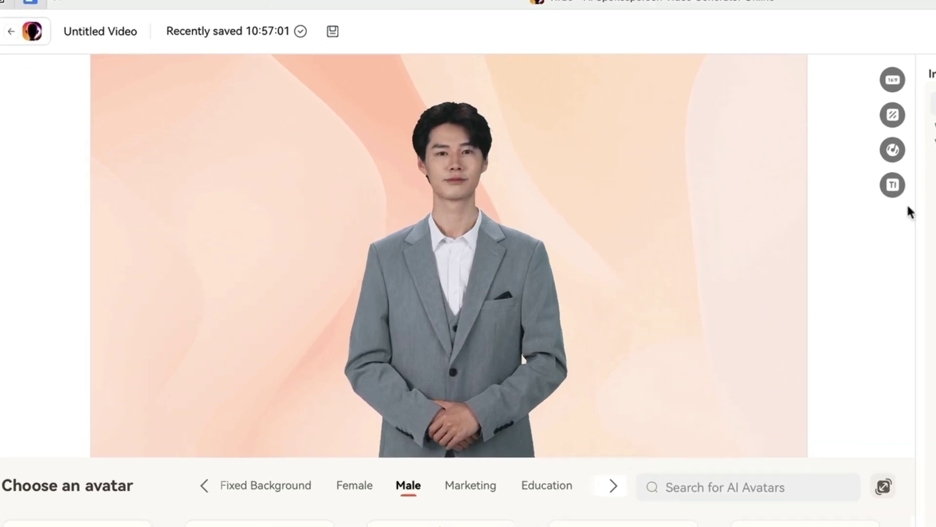
{"action": "left_click", "coordinate": [668, 132]}
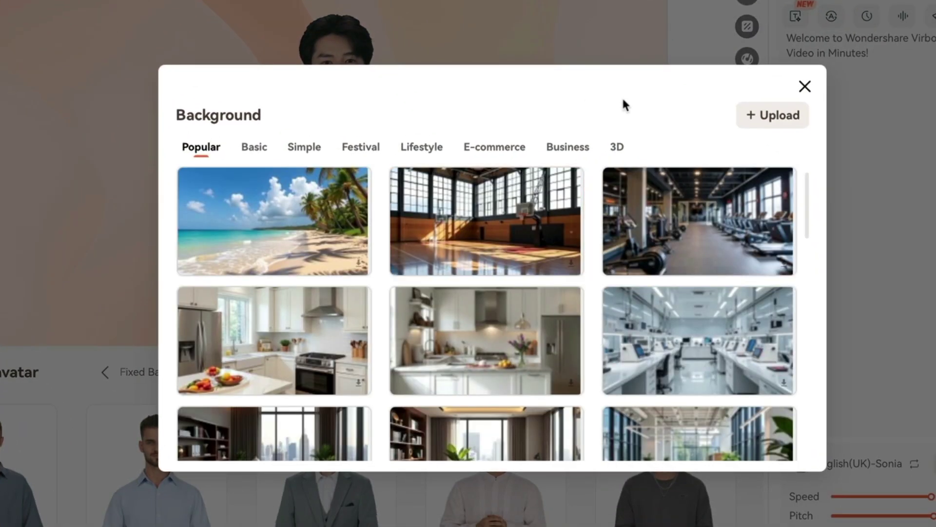
{"action": "left_click", "coordinate": [583, 150]}
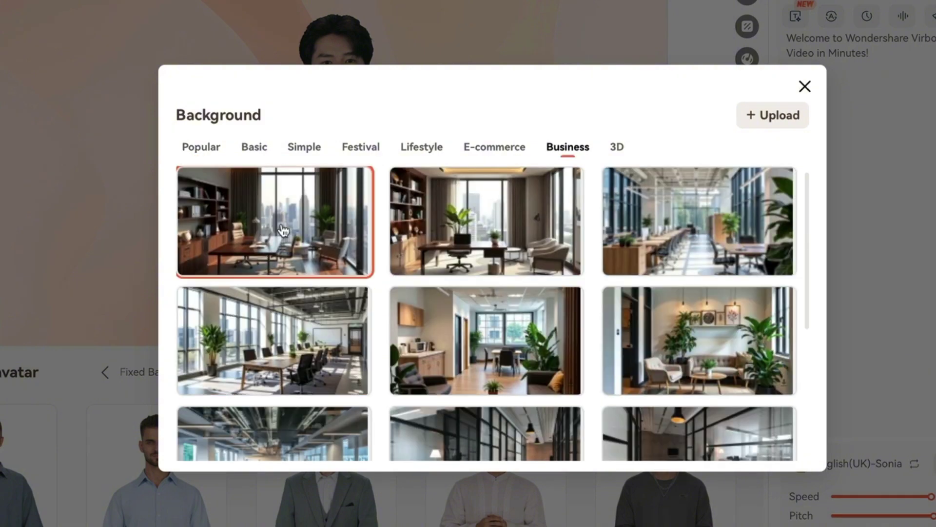
{"action": "scroll", "coordinate": [537, 307], "scroll_direction": "down", "scroll_amount": 5}
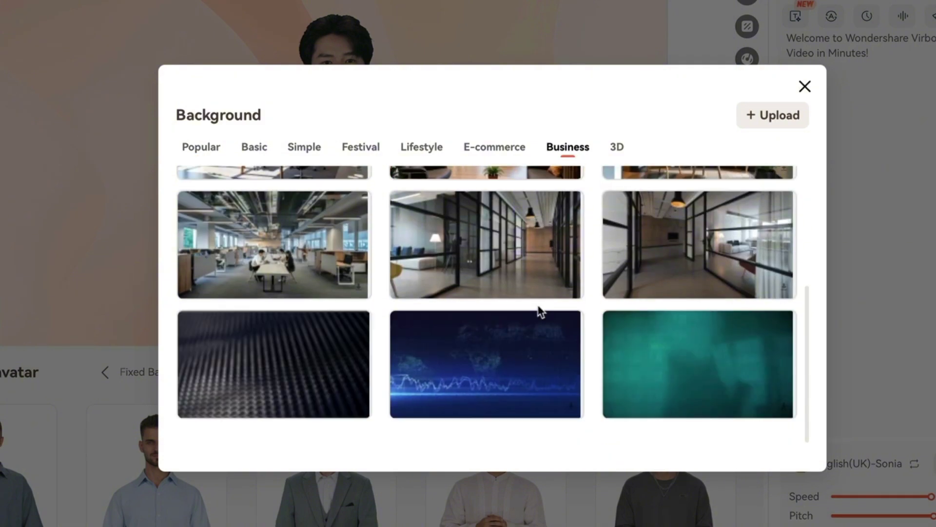
{"action": "left_click", "coordinate": [507, 283]}
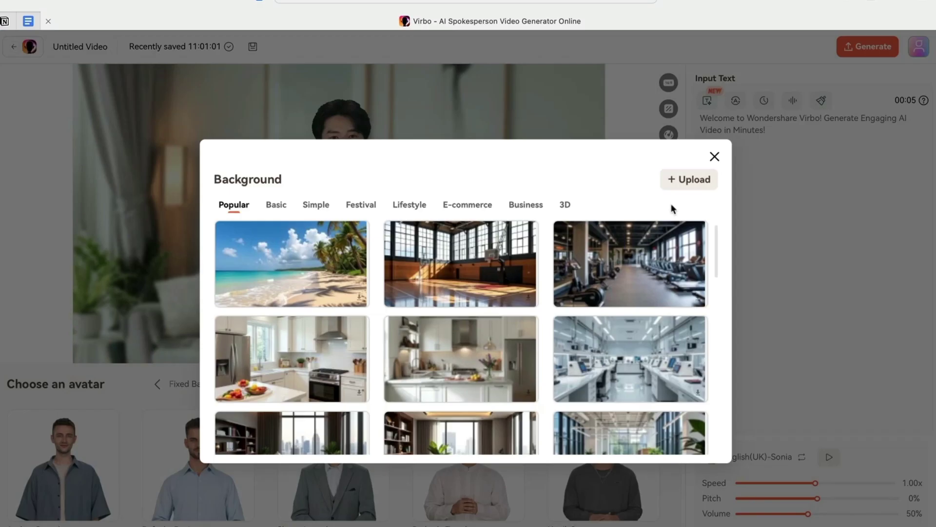
{"action": "left_click", "coordinate": [699, 180]}
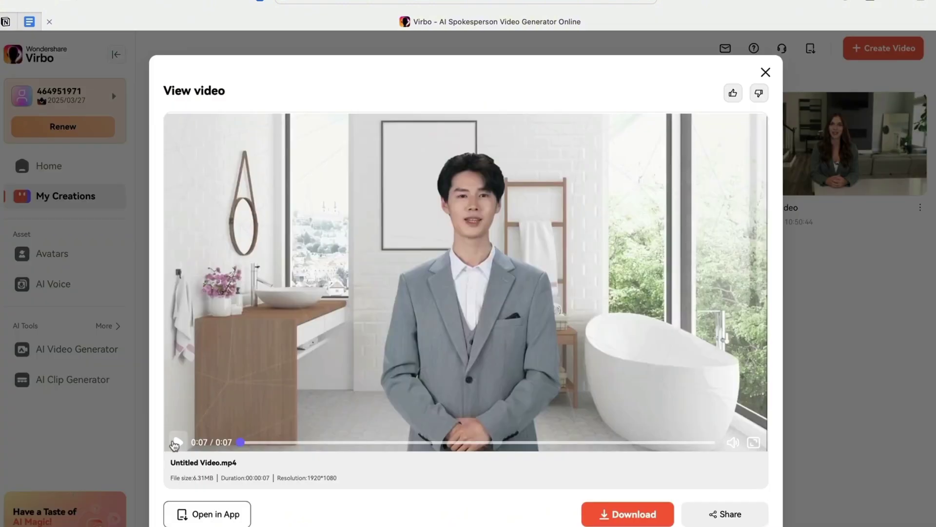
Step: Play the generated video of the grey-suited avatar in the bathroom
{"action": "left_click", "coordinate": [176, 443]}
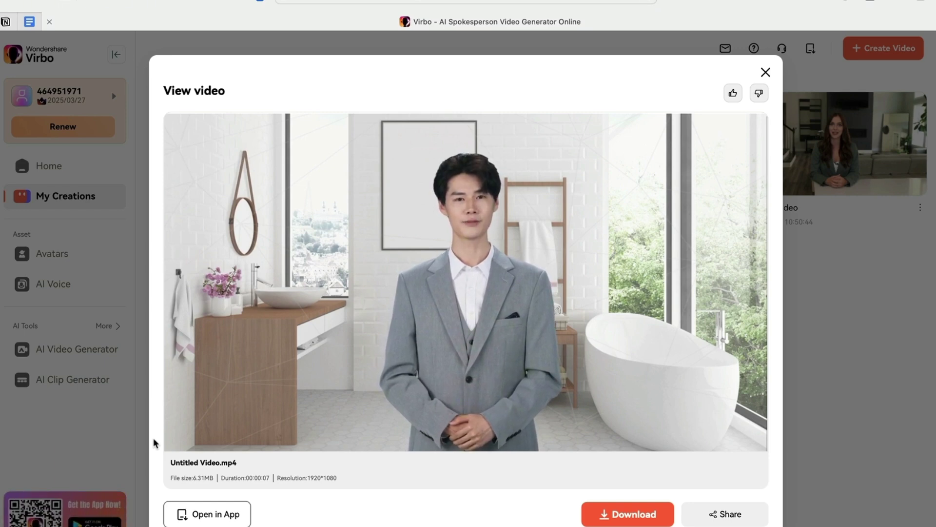
{"action": "mouse_move", "coordinate": [471, 318]}
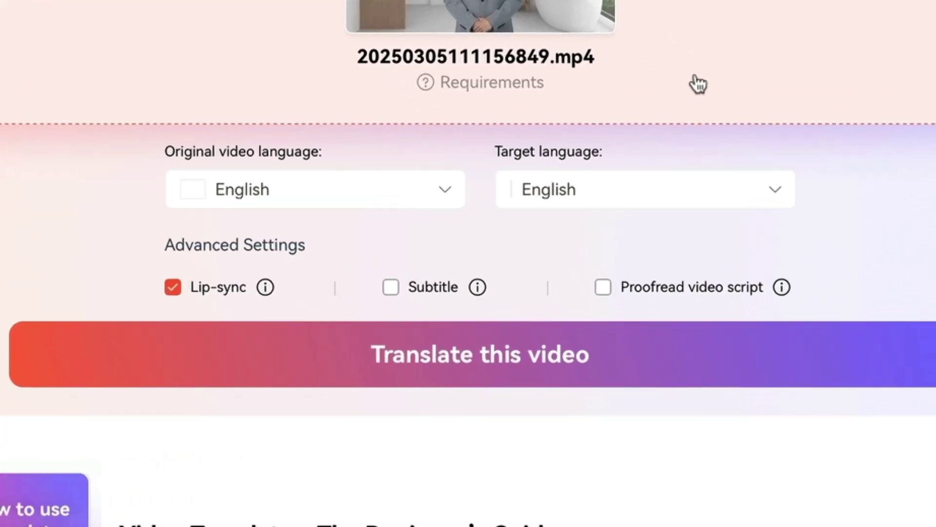
Step: Translate the video 20250305111156849.mp4 from English to Chinese with lip-sync enabled
{"action": "left_click", "coordinate": [654, 309]}
{"action": "left_click", "coordinate": [663, 517]}
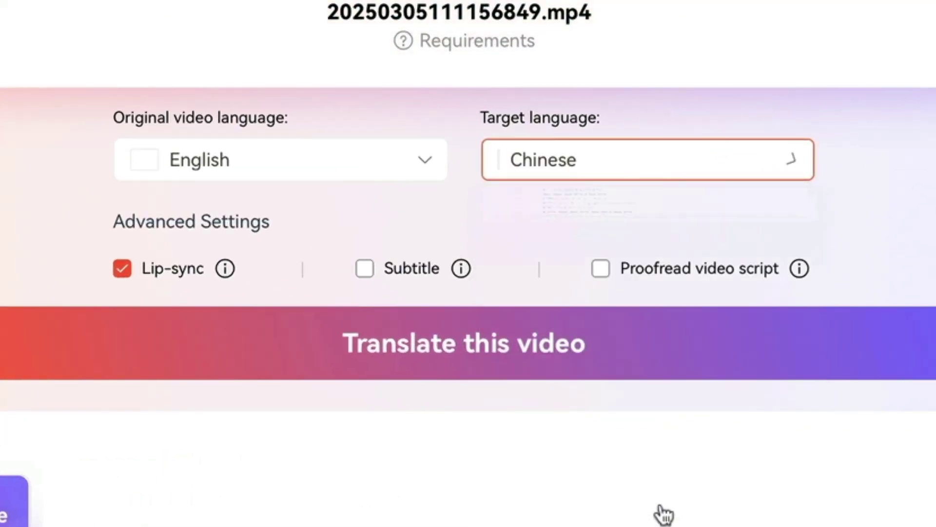
{"action": "left_click", "coordinate": [118, 220]}
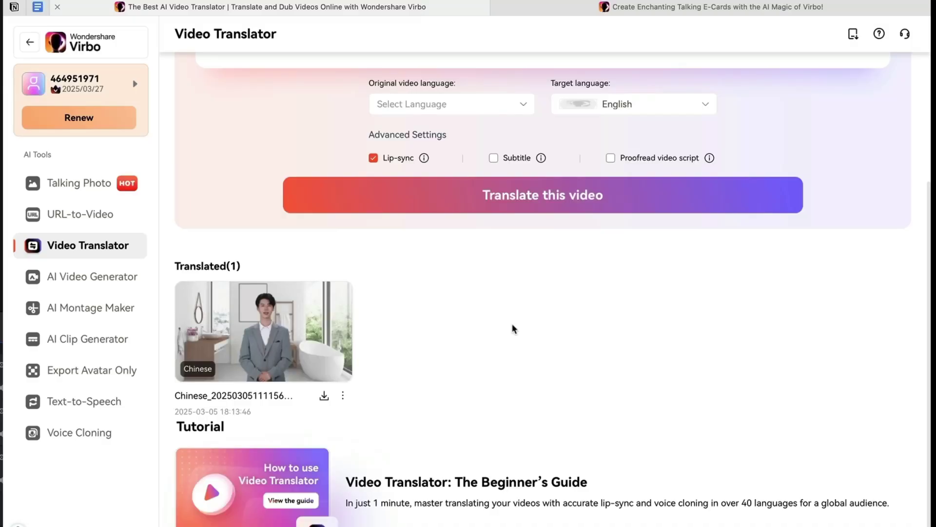
{"action": "mouse_move", "coordinate": [276, 336]}
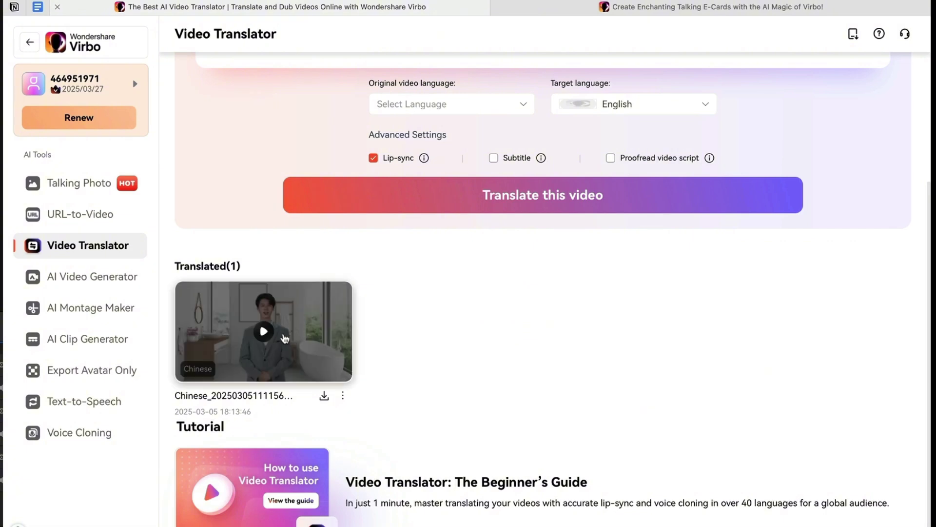
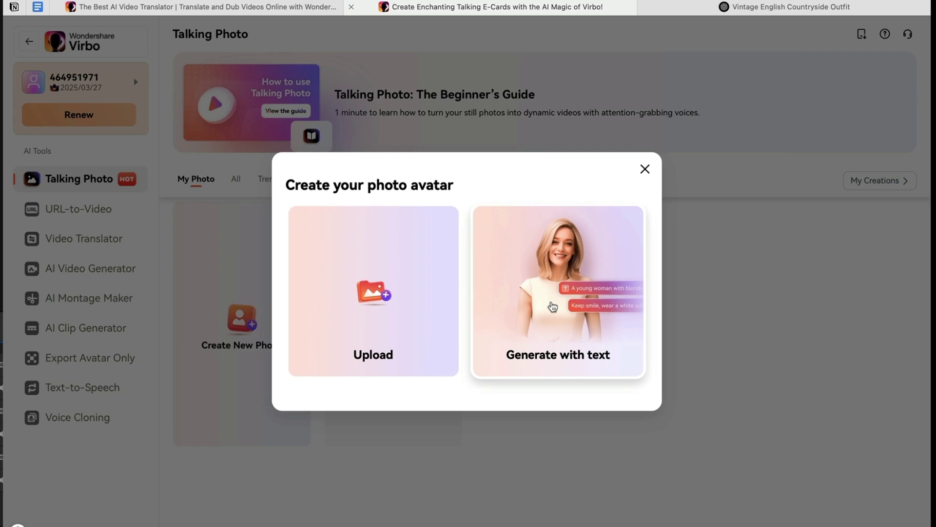
Step: Start a talking photo video from the flat-capped countryside man's portrait and choose George as the male voiceover
{"action": "key", "text": "Escape"}
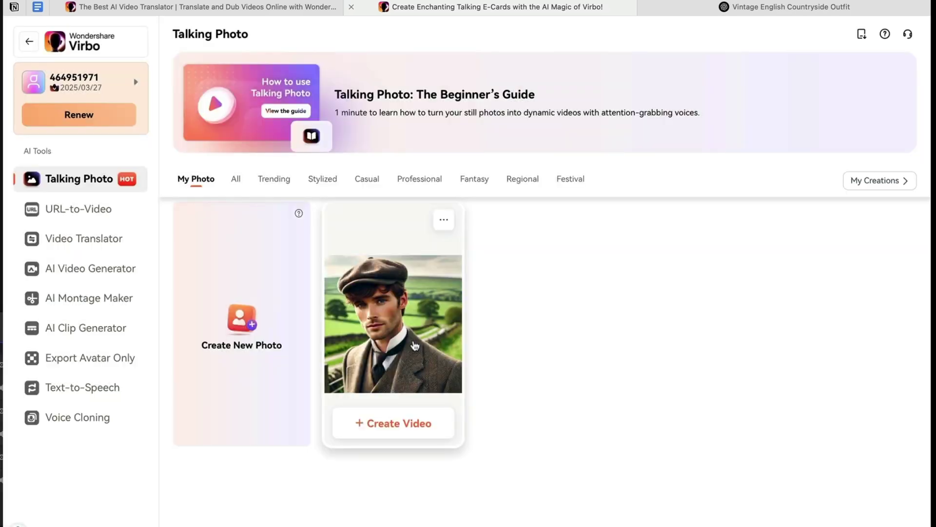
{"action": "left_click", "coordinate": [403, 429]}
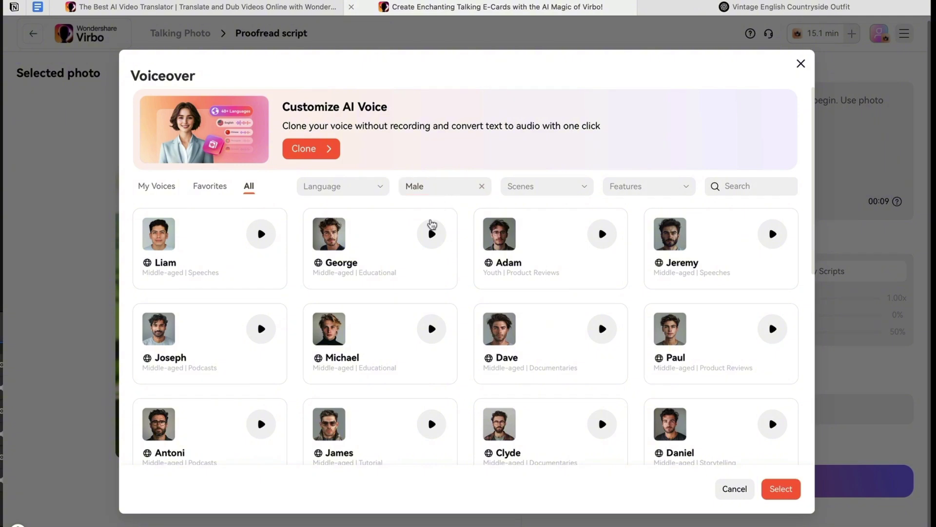
{"action": "left_click", "coordinate": [431, 234]}
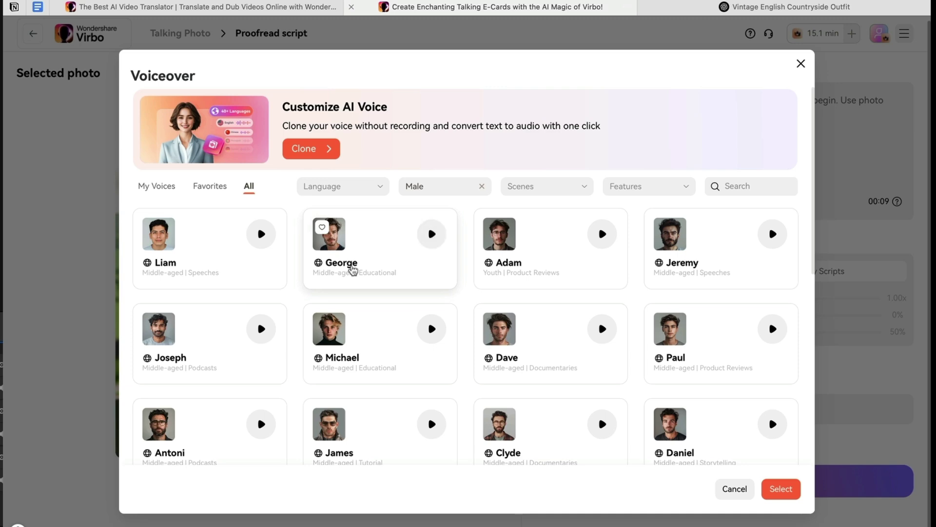
{"action": "double_click", "coordinate": [379, 248]}
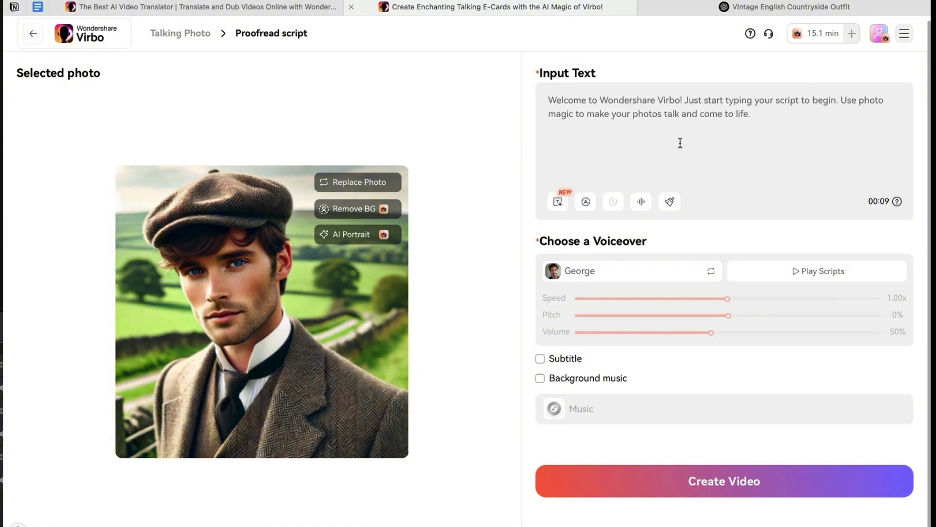
Step: Copy the "There's a rare sort of peace in these lands" dialogue from the ChatGPT conversation into the talking photo's script
{"action": "left_click", "coordinate": [559, 202]}
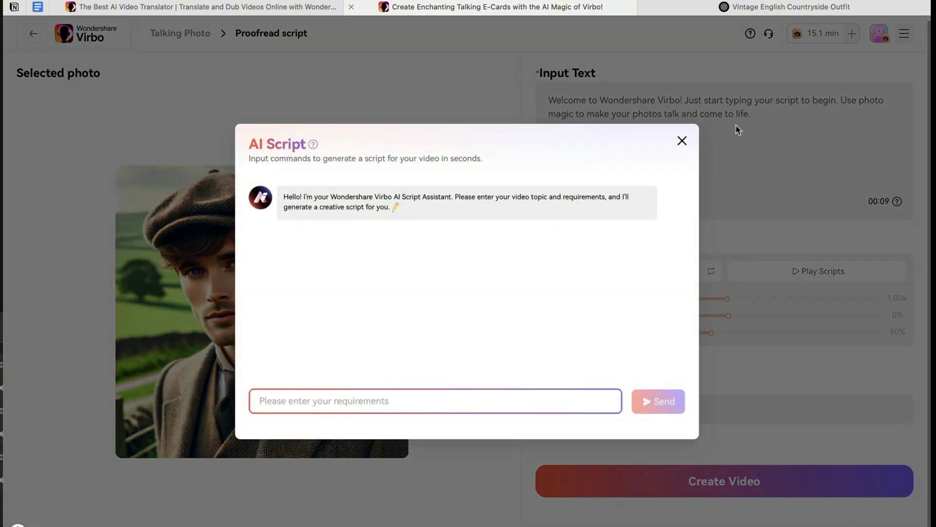
{"action": "left_click", "coordinate": [682, 141]}
{"action": "left_click", "coordinate": [786, 7]}
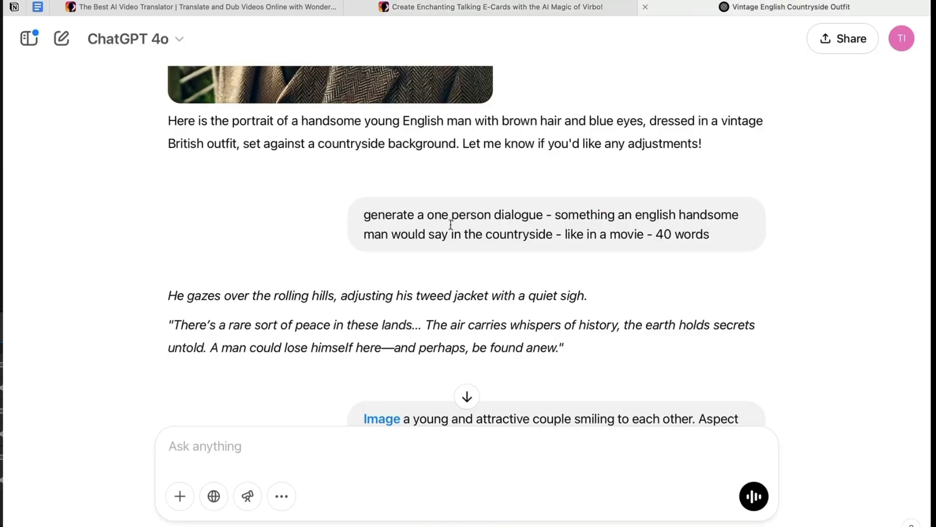
{"action": "left_click_drag", "start_coordinate": [174, 325], "coordinate": [470, 326]}
{"action": "left_click_drag", "start_coordinate": [470, 326], "coordinate": [560, 348]}
{"action": "key", "text": "ctrl+c"}
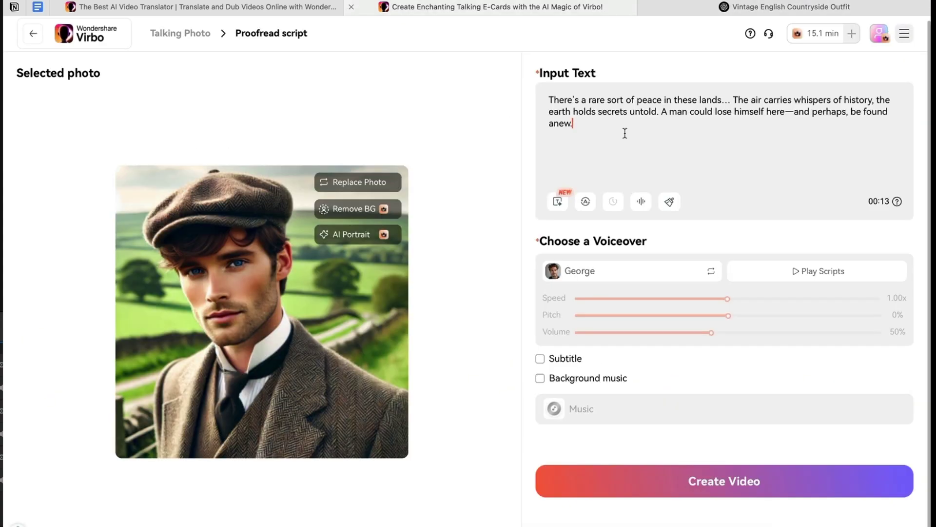
Step: Generate the talking photo video of the countryside man
{"action": "left_click", "coordinate": [683, 471]}
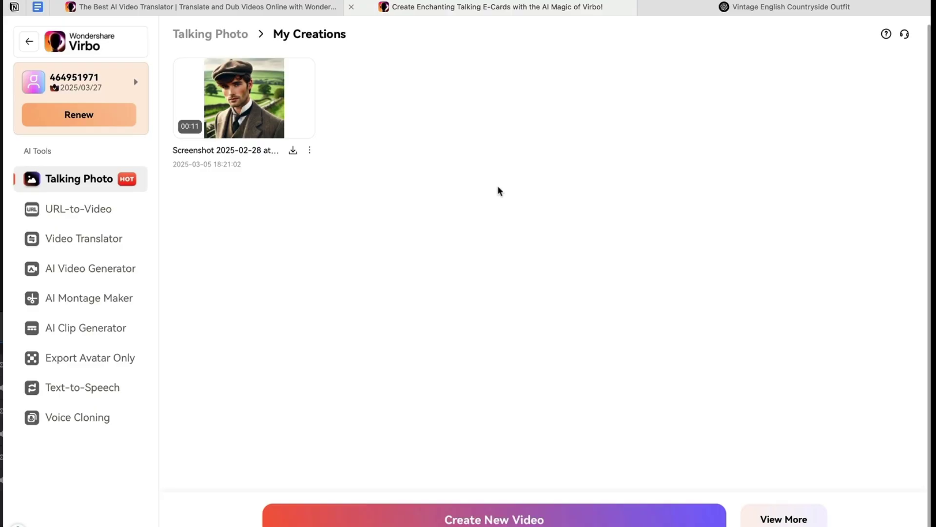
{"action": "mouse_move", "coordinate": [242, 116]}
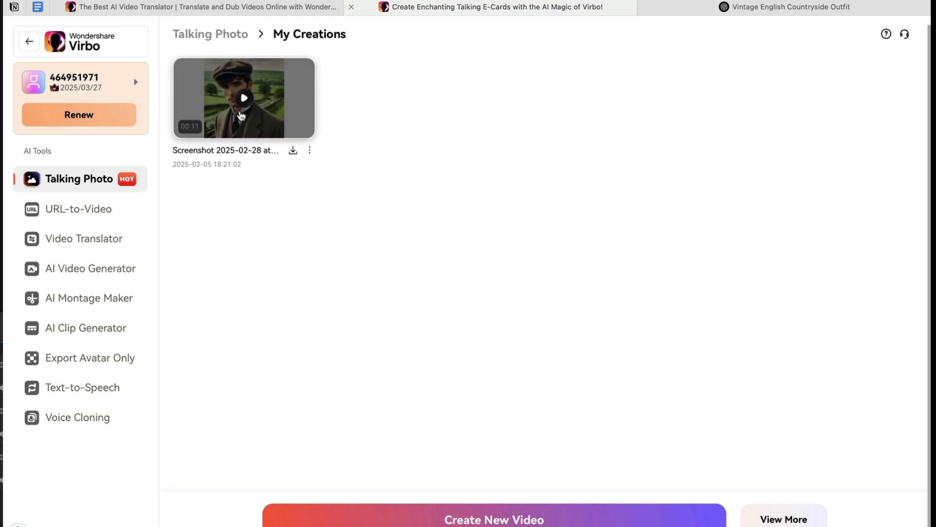
Step: Play the finished talking photo video of the flat-capped countryside man
{"action": "left_click", "coordinate": [244, 100]}
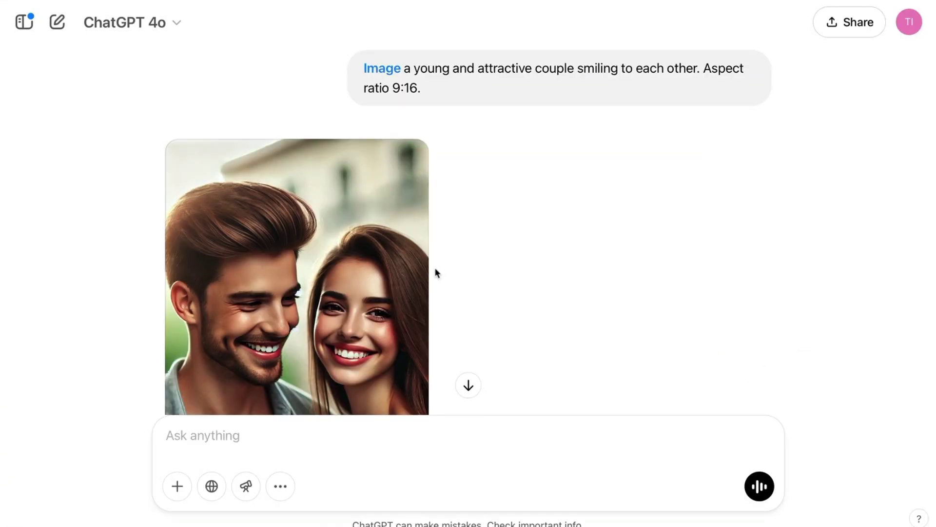
Step: Review the smiling couple's image in ChatGPT and replay the "Two people kiss each other" video from the start in Virbo's AI Video Generator
{"action": "scroll", "coordinate": [435, 268], "scroll_direction": "down", "scroll_amount": 1}
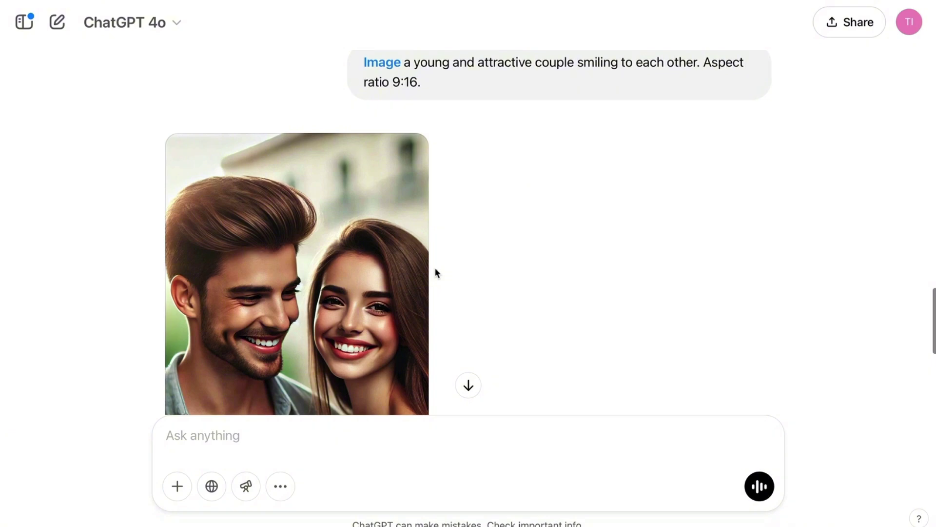
{"action": "scroll", "coordinate": [434, 268], "scroll_direction": "down", "scroll_amount": 1}
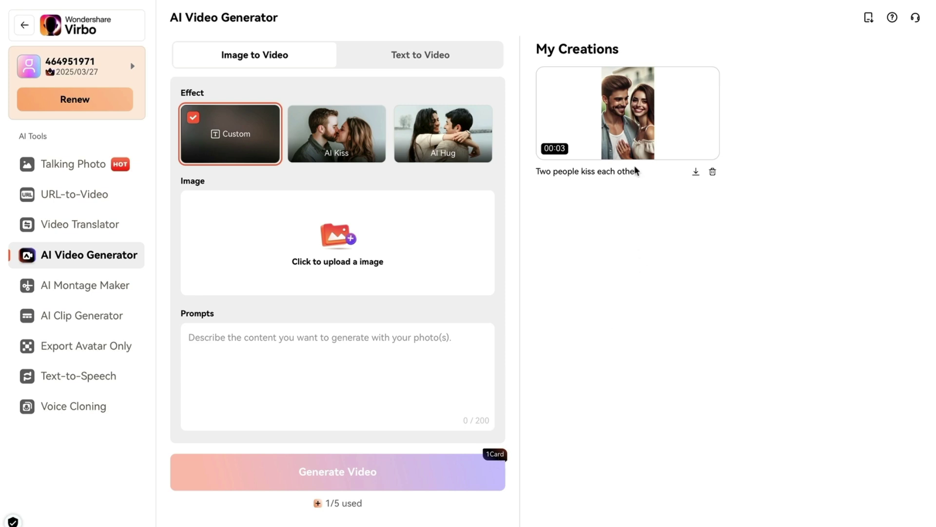
{"action": "left_click", "coordinate": [641, 142]}
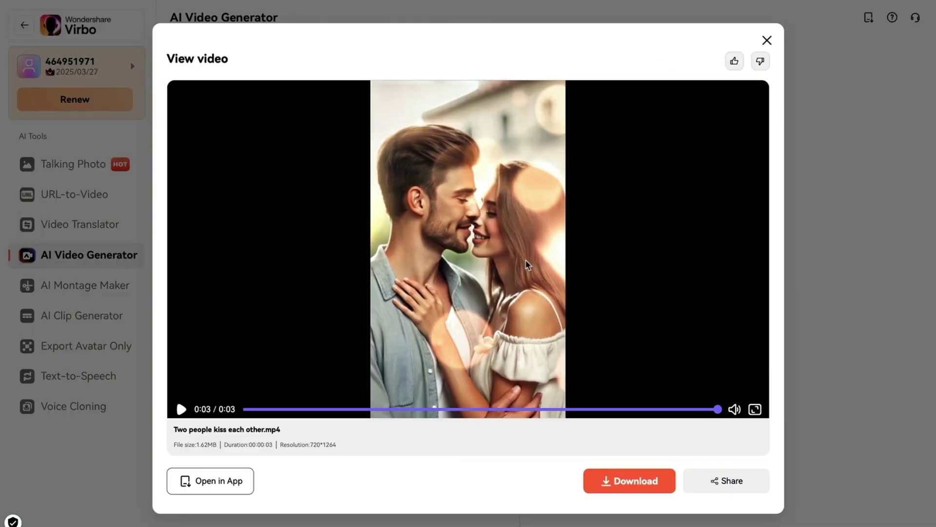
{"action": "left_click", "coordinate": [245, 409]}
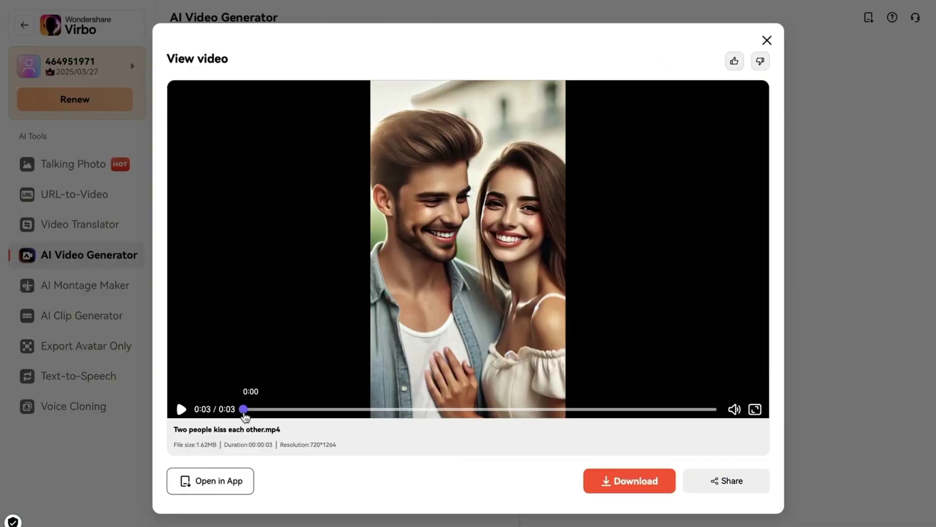
{"action": "left_click", "coordinate": [181, 410]}
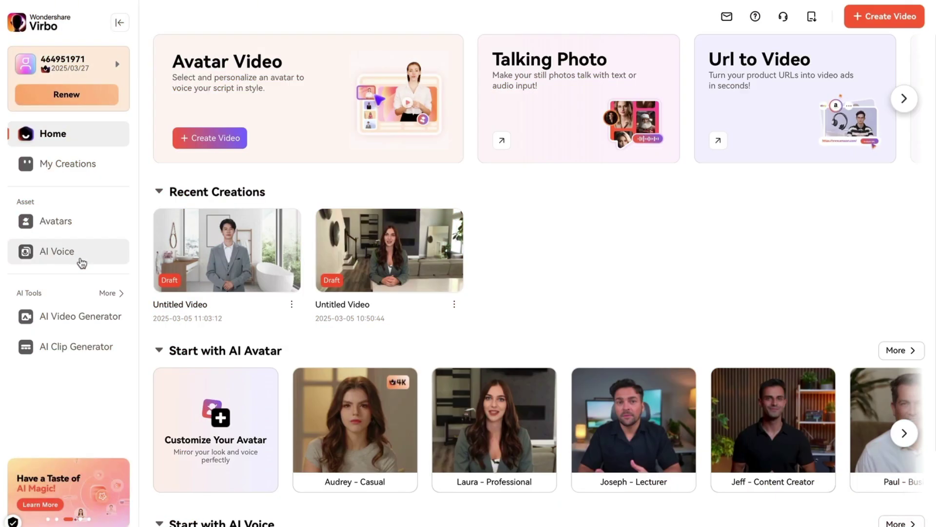
Step: Open the text-to-speech tool and enter "Welcome to Wondershare Virbo! Generate Engaging AI audio in Minutes!" as its script
{"action": "left_click", "coordinate": [81, 263]}
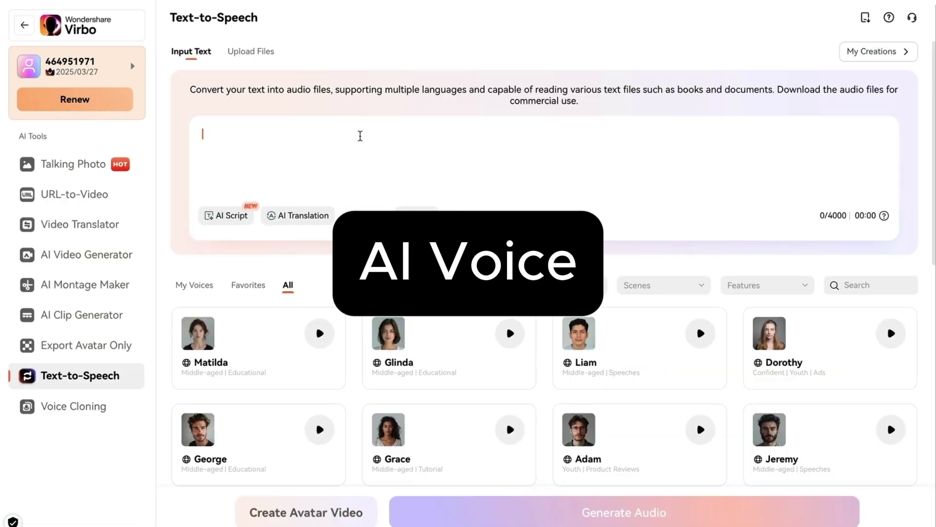
{"action": "left_click", "coordinate": [360, 135]}
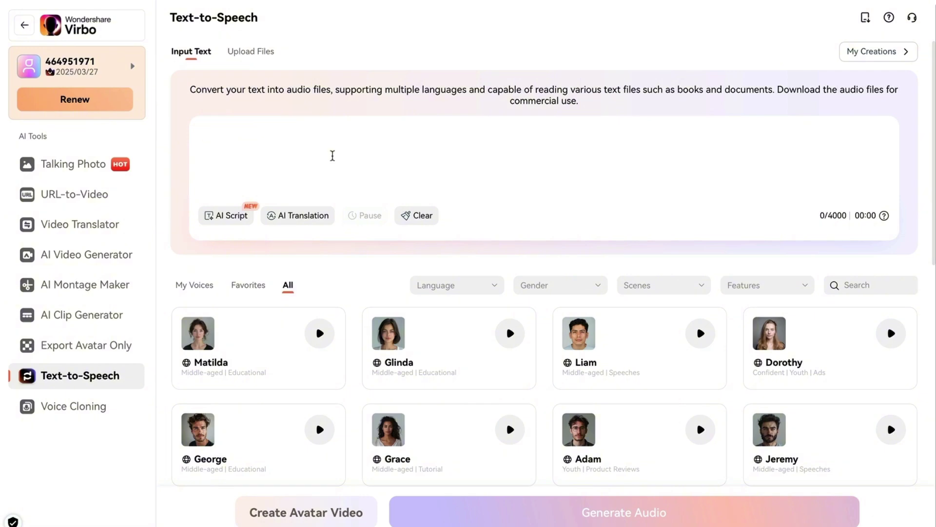
{"action": "key", "text": "ctrl+v"}
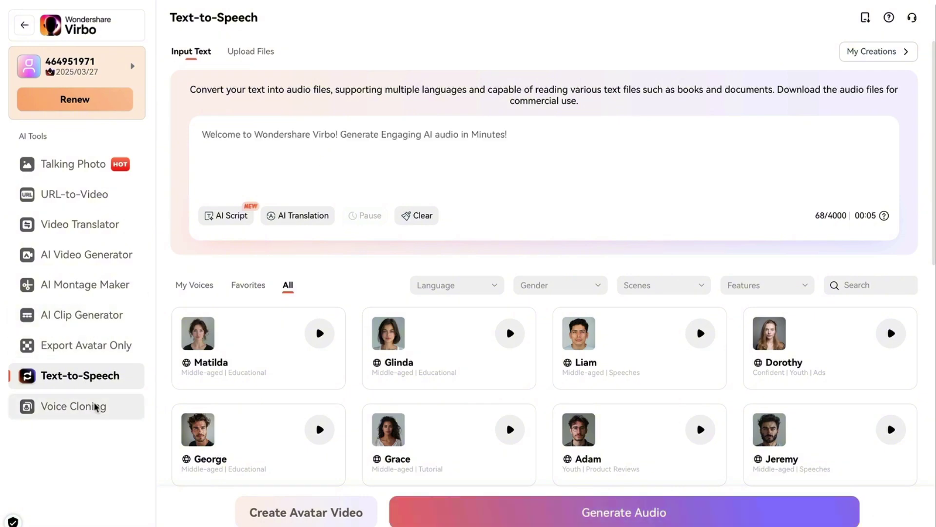
Step: Open the Voice Cloning tool and look at its audio upload requirements and beginner's guide
{"action": "left_click", "coordinate": [96, 407]}
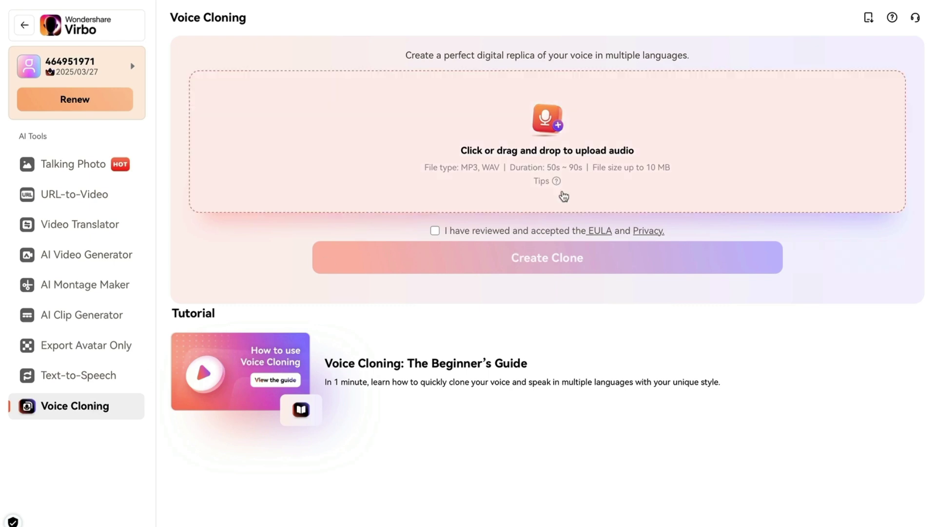
{"action": "left_click", "coordinate": [391, 364]}
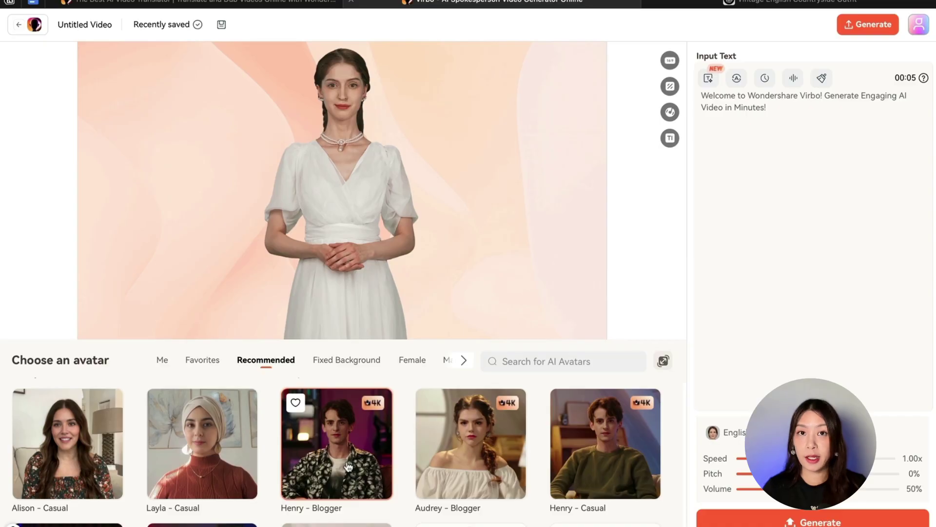
Step: Set up an avatar video with Henry - Blogger and a pasted script, and play the generated result
{"action": "left_click", "coordinate": [348, 466]}
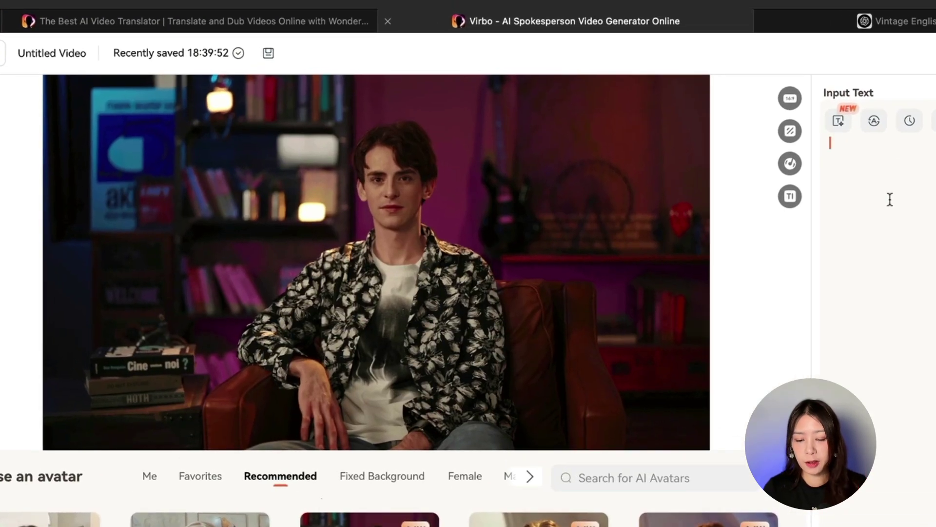
{"action": "left_click", "coordinate": [891, 199]}
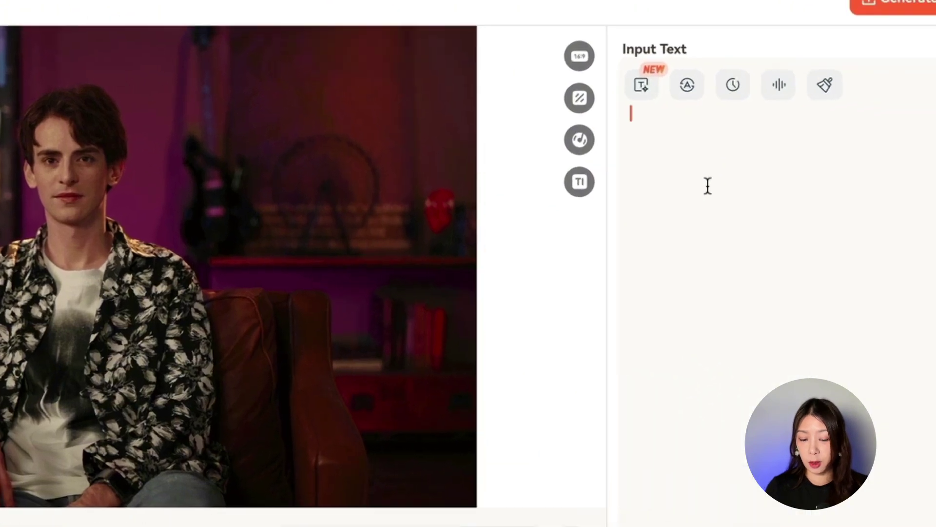
{"action": "key", "text": "ctrl+v"}
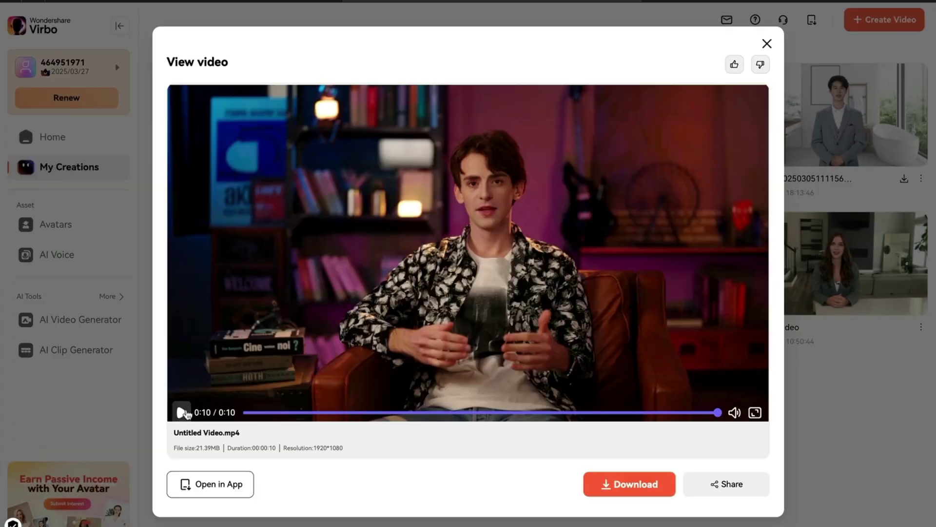
{"action": "left_click", "coordinate": [182, 412]}
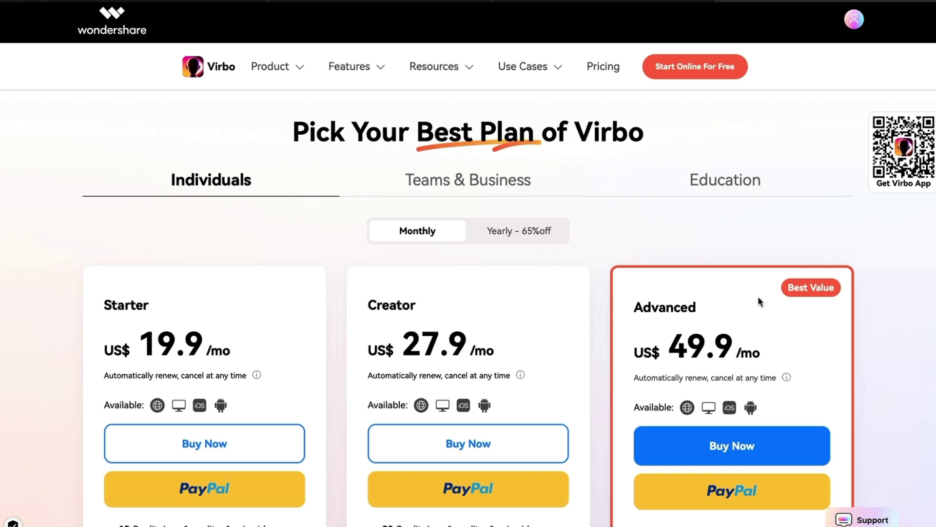
Step: Examine the credits and features of the monthly individual plans on Virbo's pricing page, starting with the Starter plan's credits
{"action": "scroll", "coordinate": [714, 325], "scroll_direction": "down", "scroll_amount": 3}
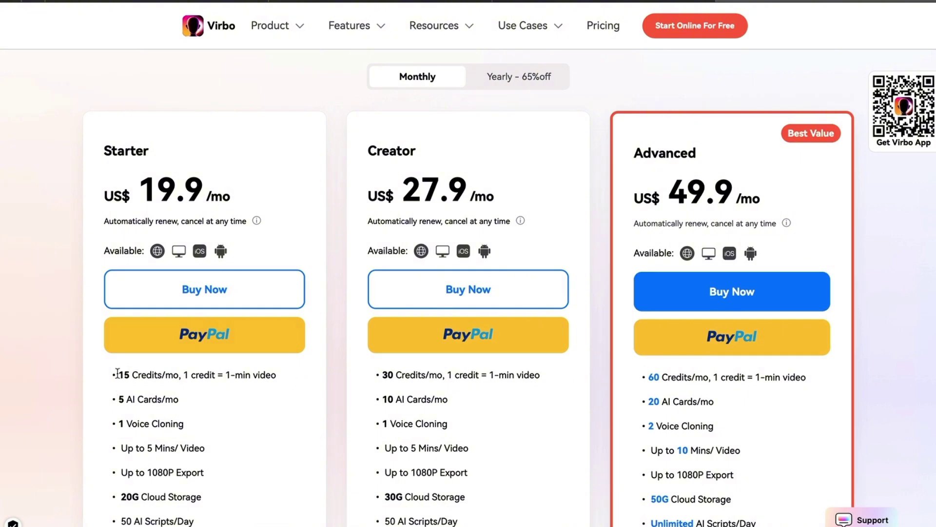
{"action": "left_click_drag", "start_coordinate": [117, 373], "coordinate": [157, 373]}
{"action": "left_click", "coordinate": [229, 375]}
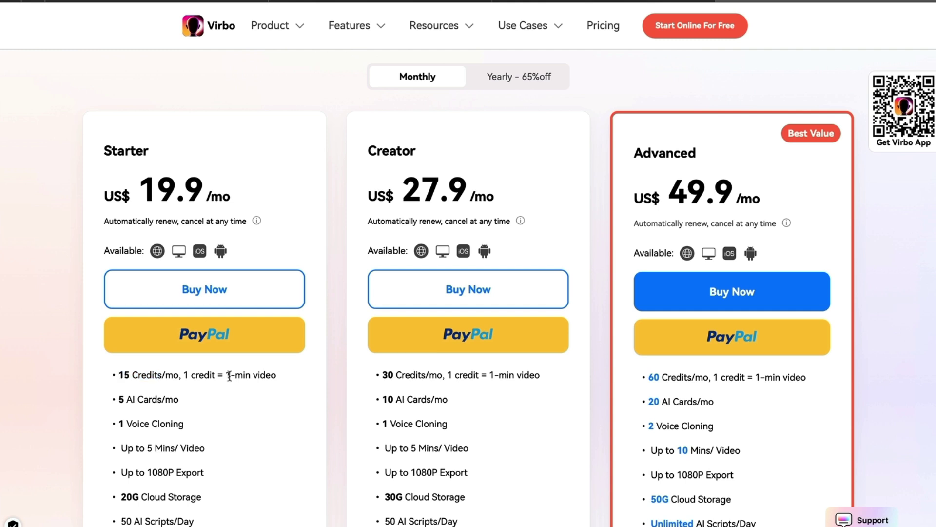